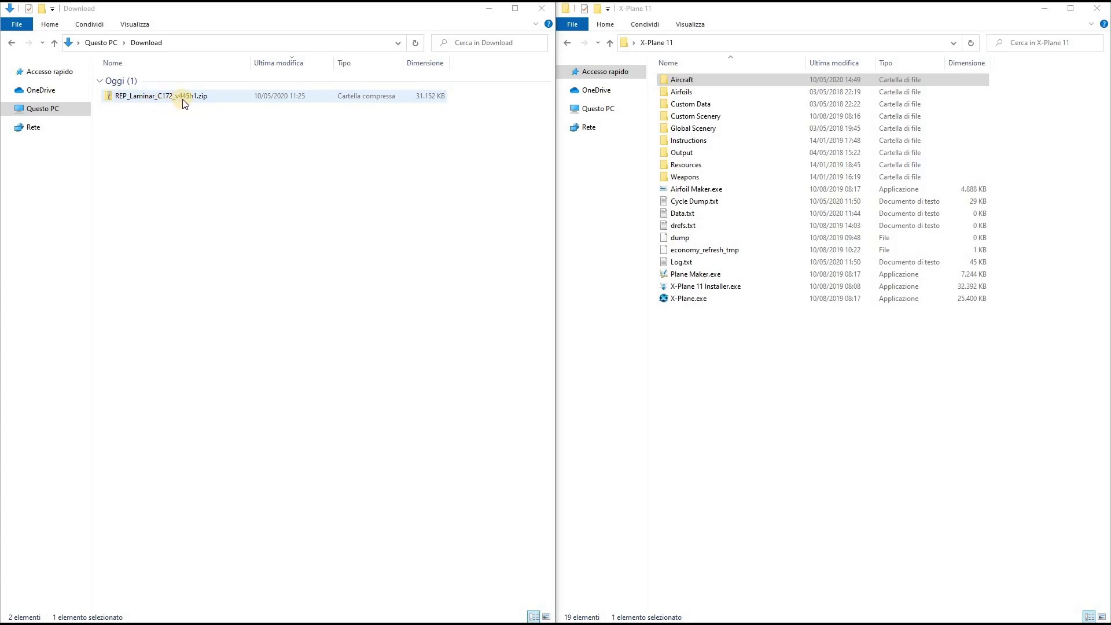
Extract all of the REP_Laminar_C172_v445h1 zip and open the extracted folder
right_click(182, 99)
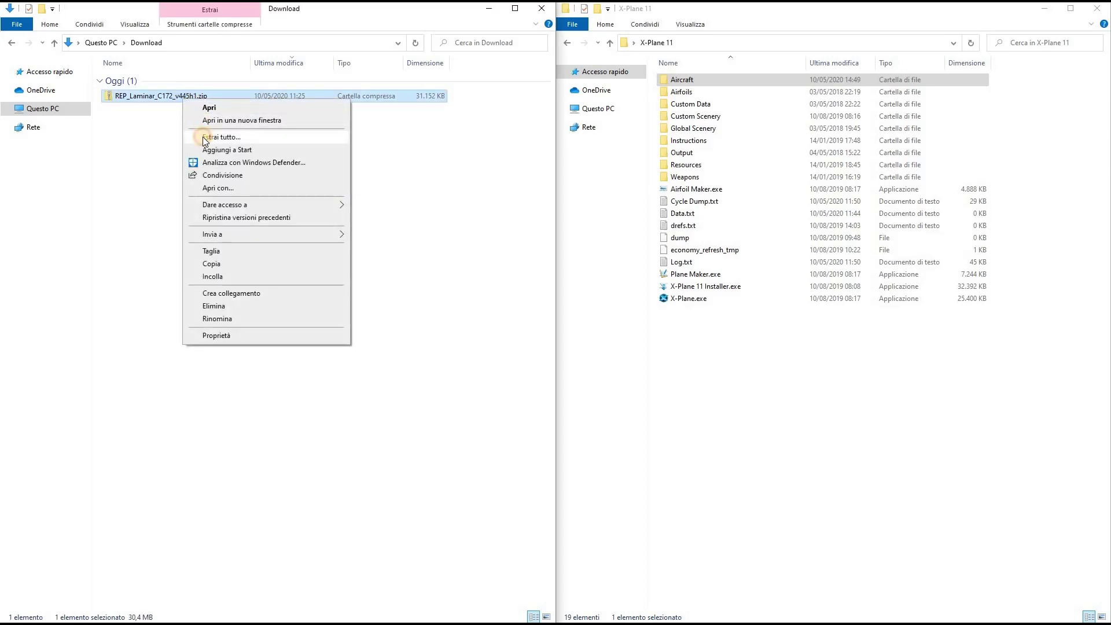
click(205, 137)
click(662, 429)
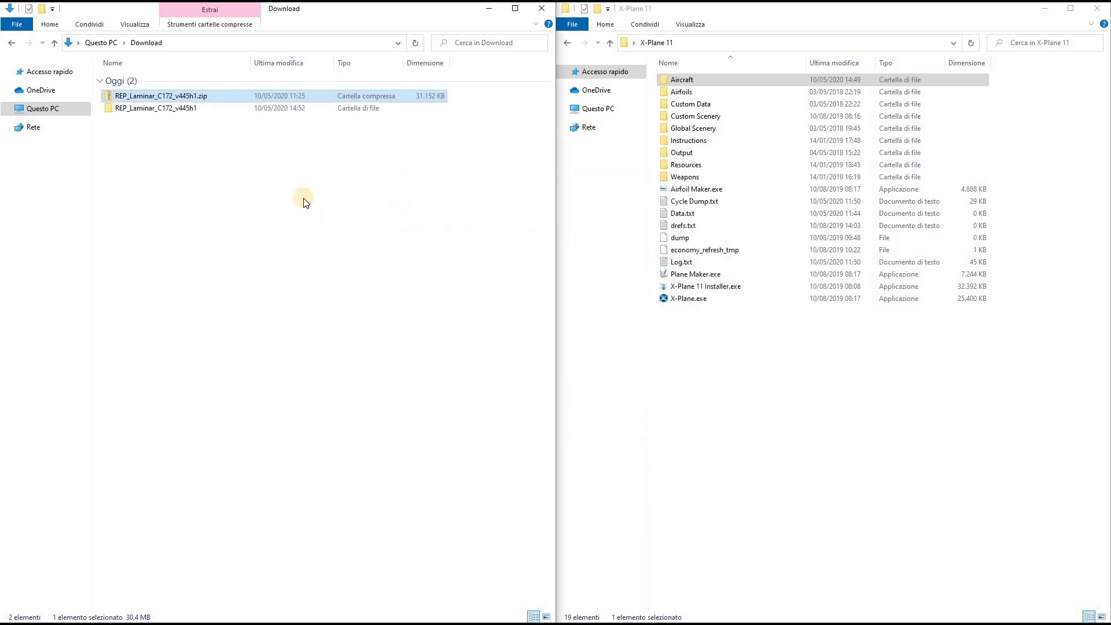
double_click(146, 109)
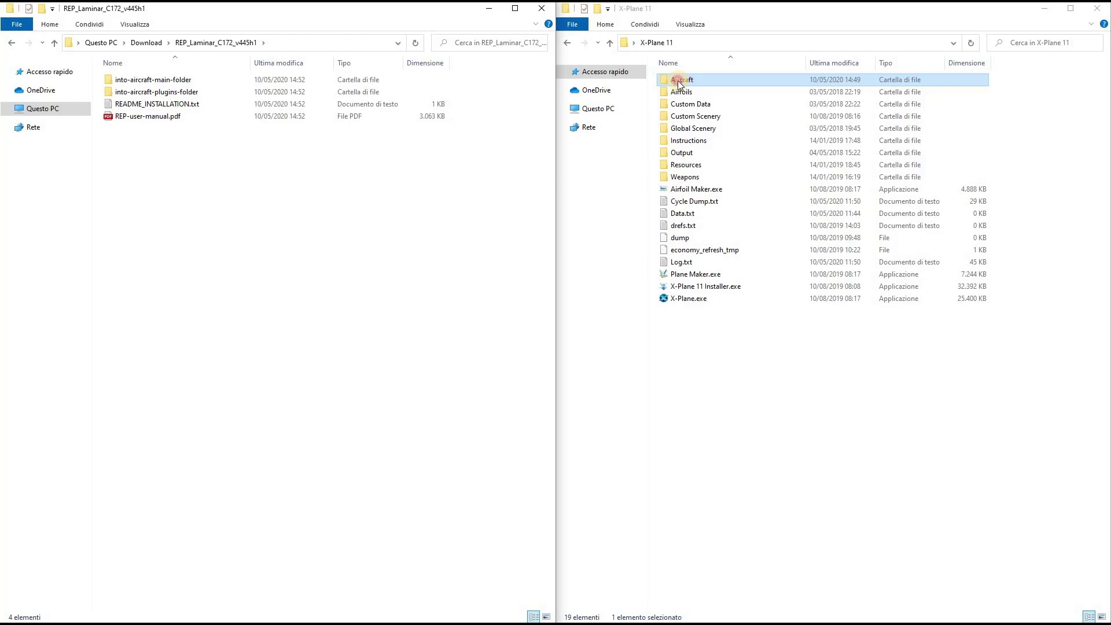
In Aircraft > Laminar Research, copy and paste the Cessna 172SP folder to duplicate it
double_click(678, 81)
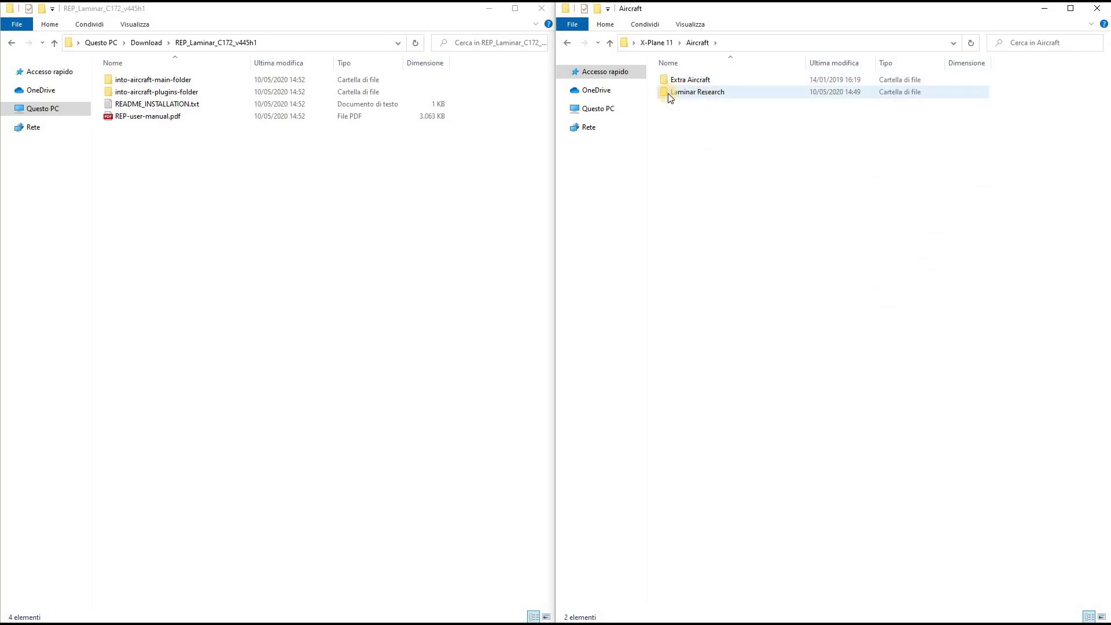
double_click(667, 92)
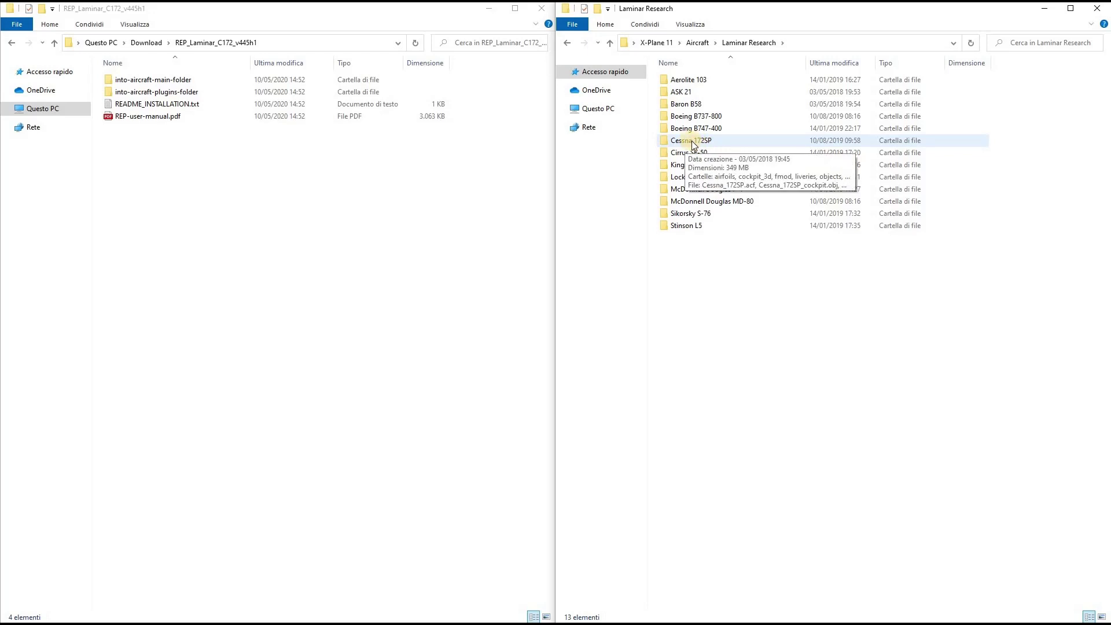
right_click(683, 141)
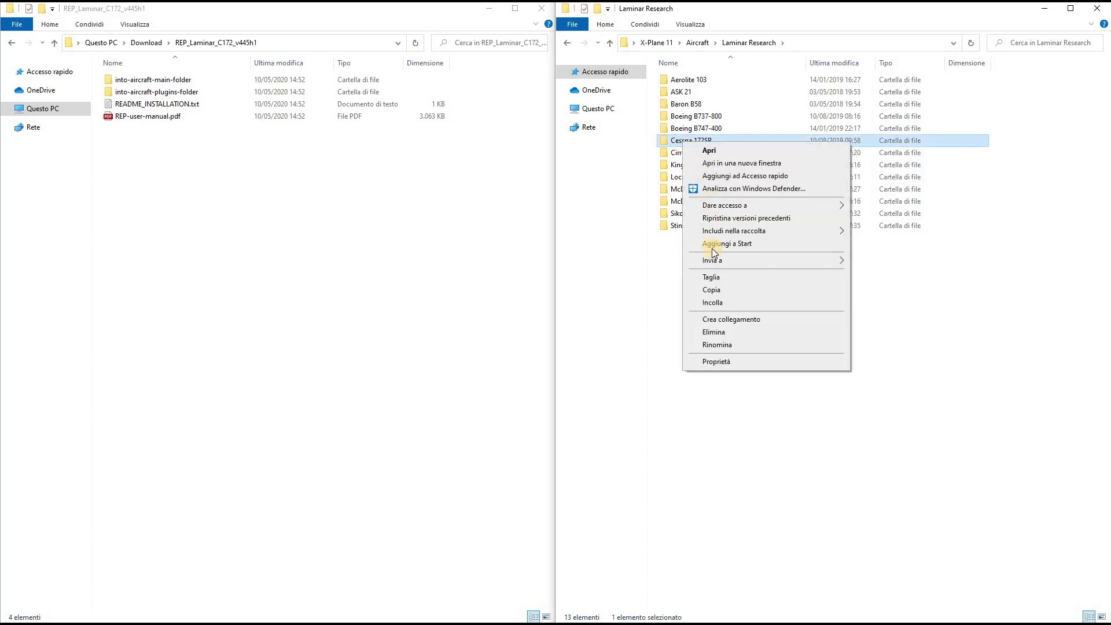
click(710, 286)
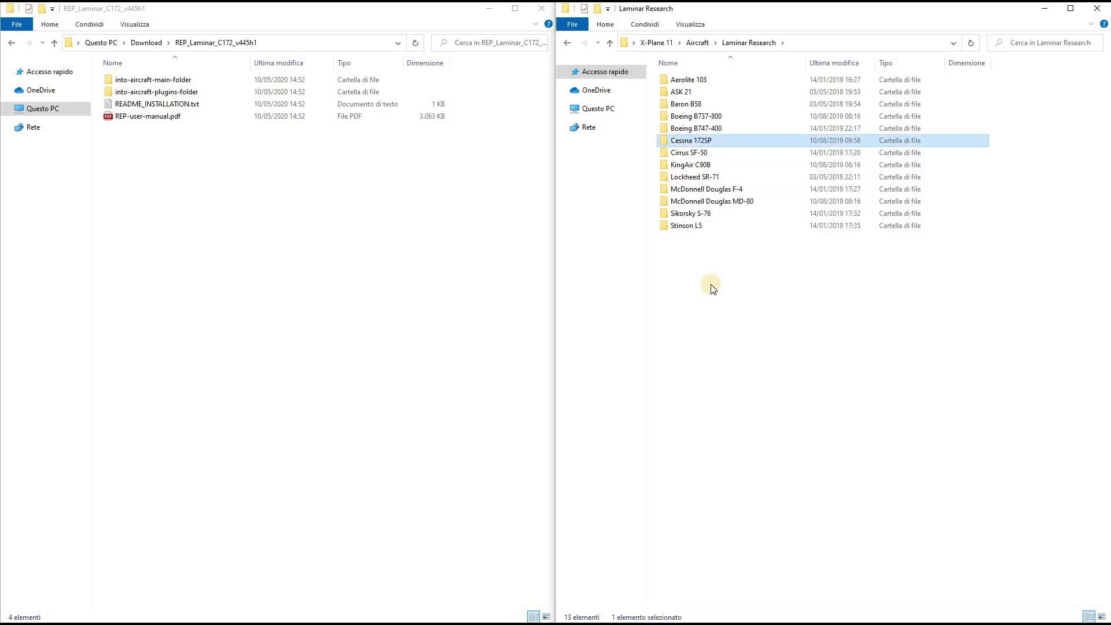
right_click(712, 289)
click(723, 355)
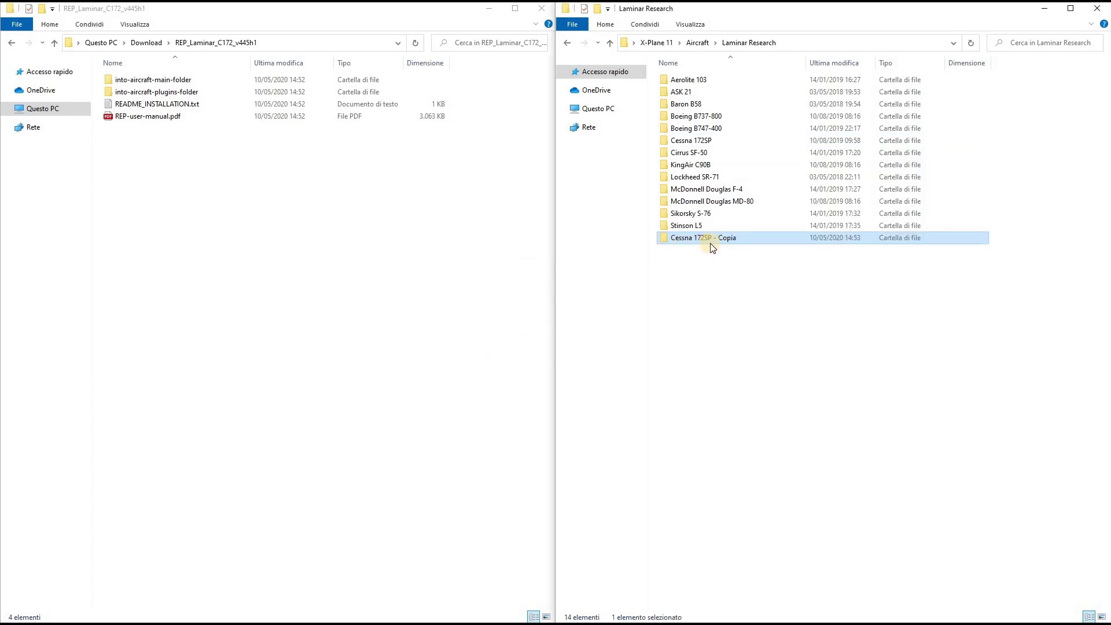
Rename the duplicated folder to 'Cessna 172SP REP'
mouse_move(714, 240)
right_click(720, 238)
click(741, 441)
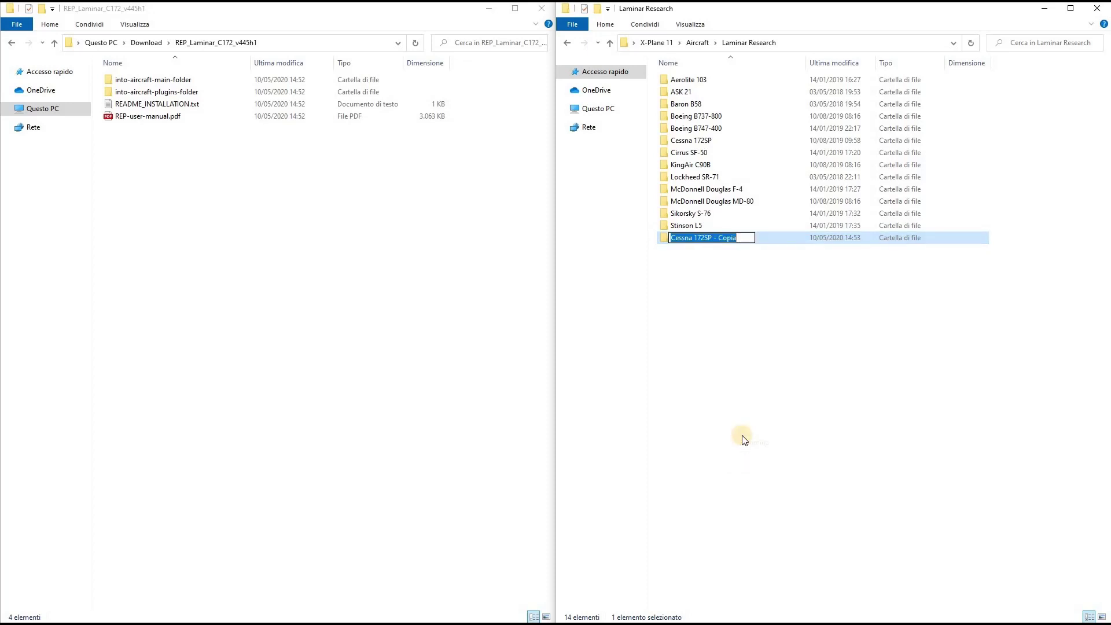
key(End)
key(BackSpace)
key(BackSpace)
key(BackSpace)
key(BackSpace)
key(BackSpace)
key(BackSpace)
key(BackSpace)
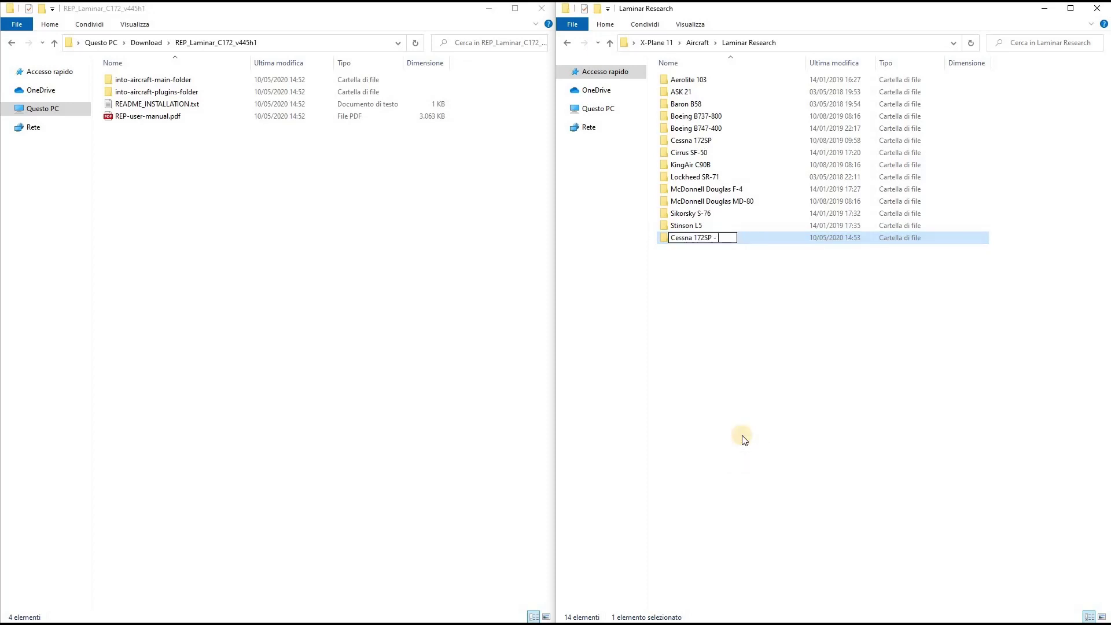
text(REP)
key(Return)
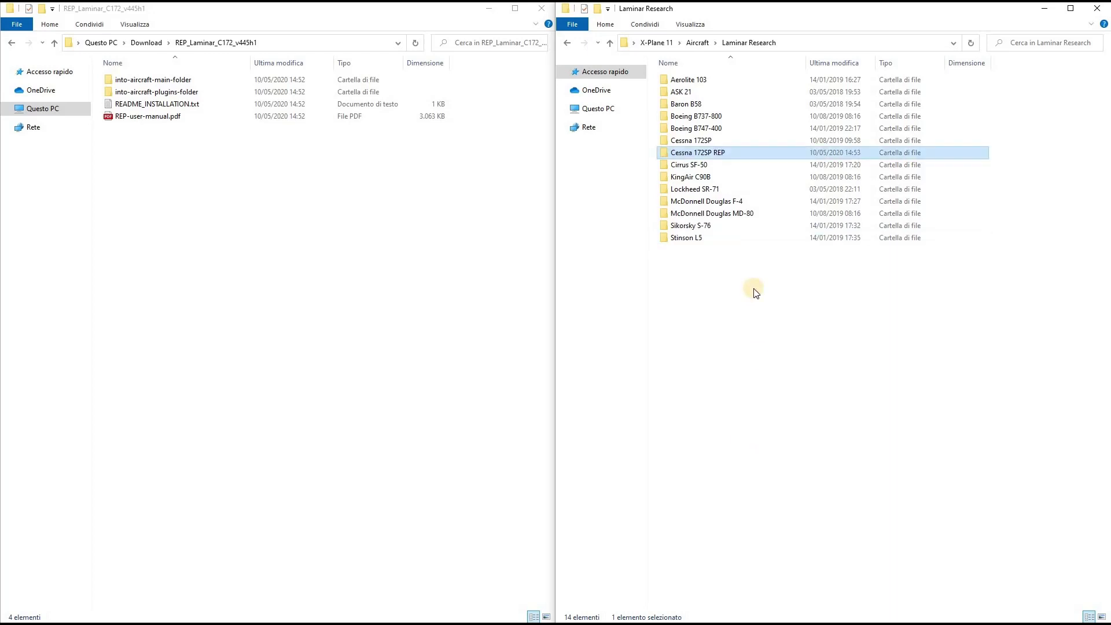
Drag all four files from into-aircraft-main-folder into Cessna 172SP REP, then open its plugins folder
double_click(694, 154)
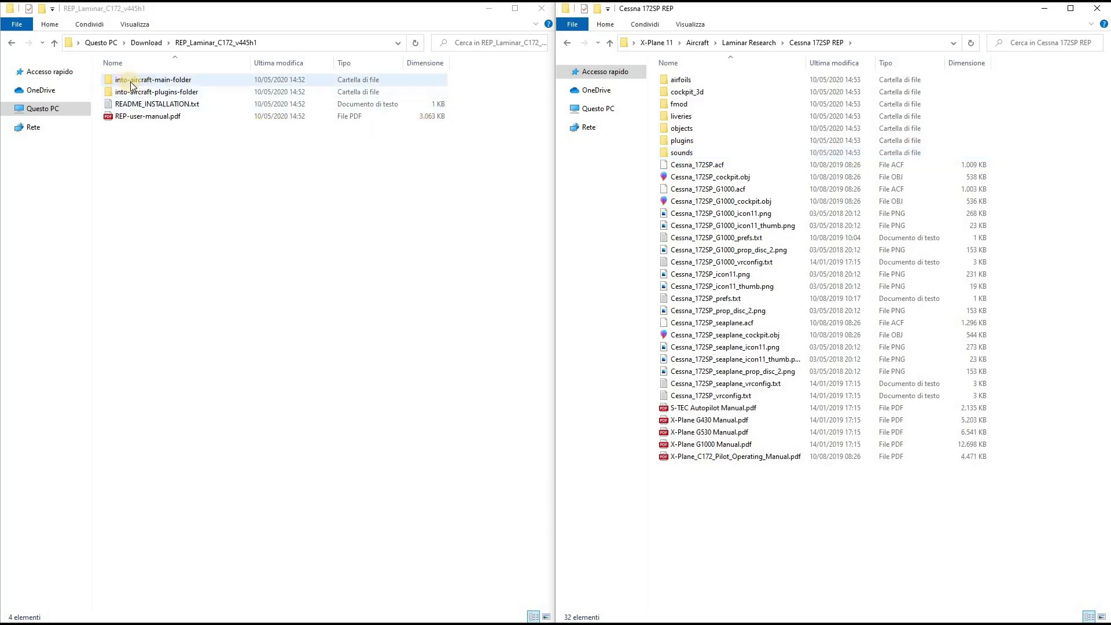
double_click(165, 81)
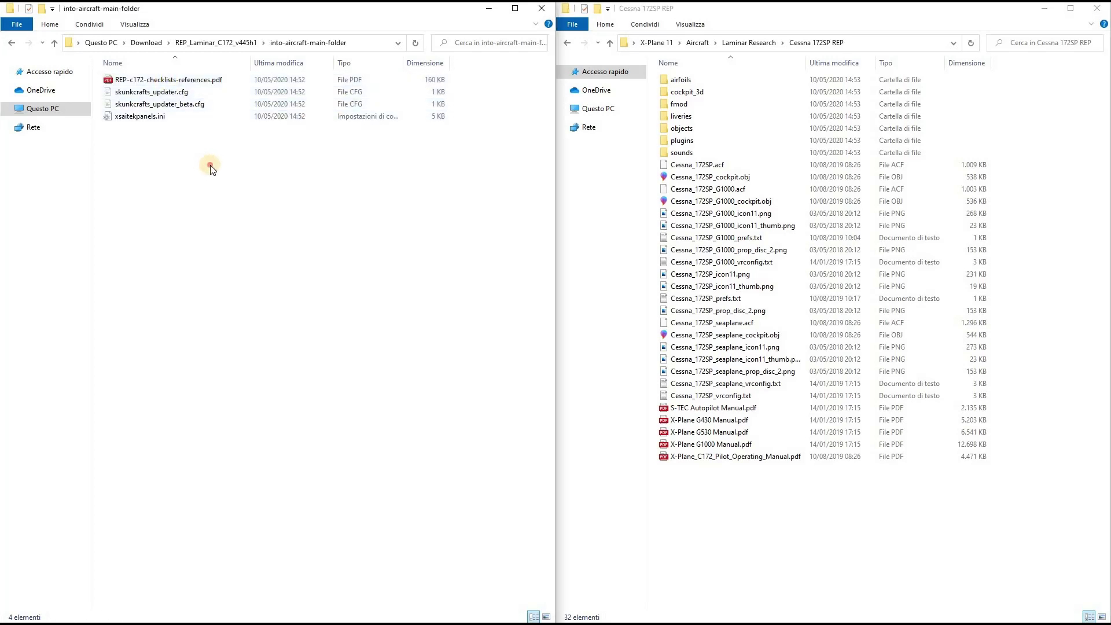
drag(211, 166, 150, 85)
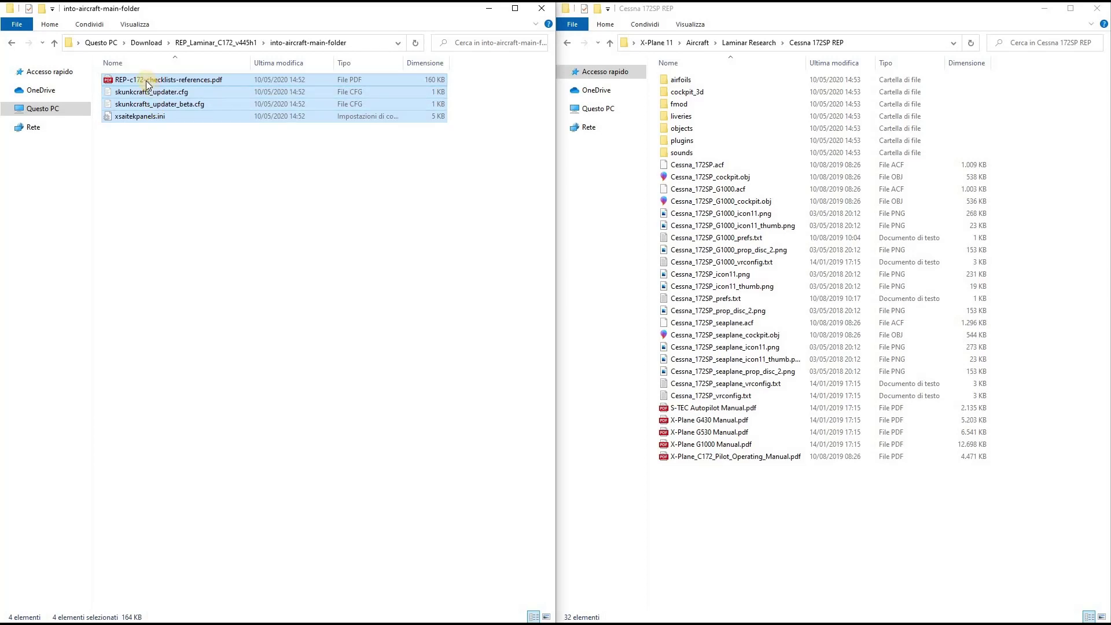
drag(146, 81, 756, 499)
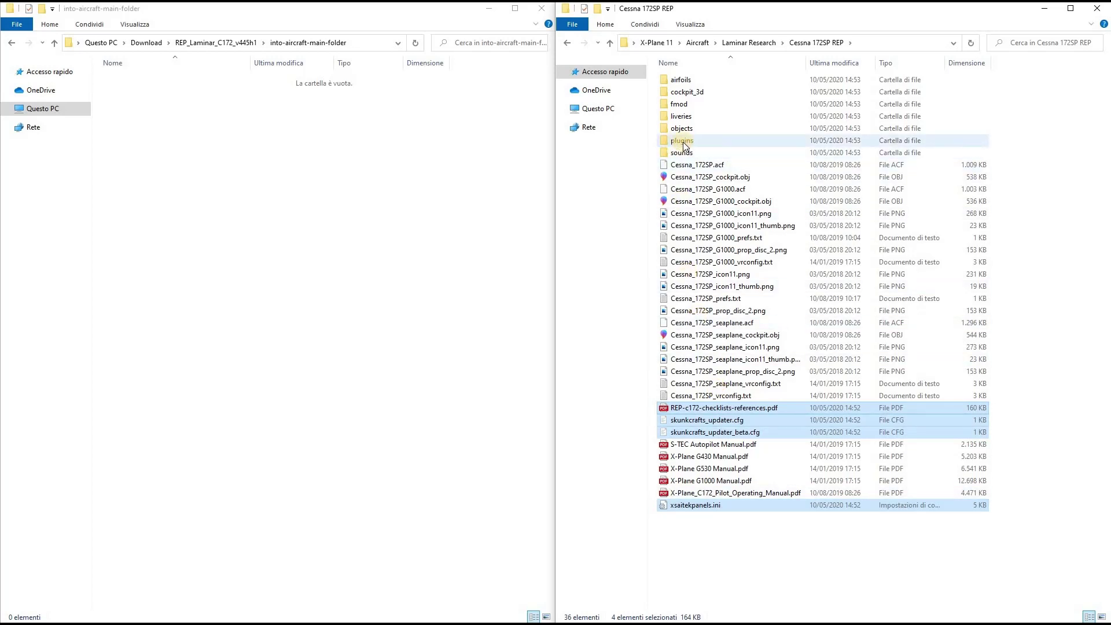
mouse_move(685, 144)
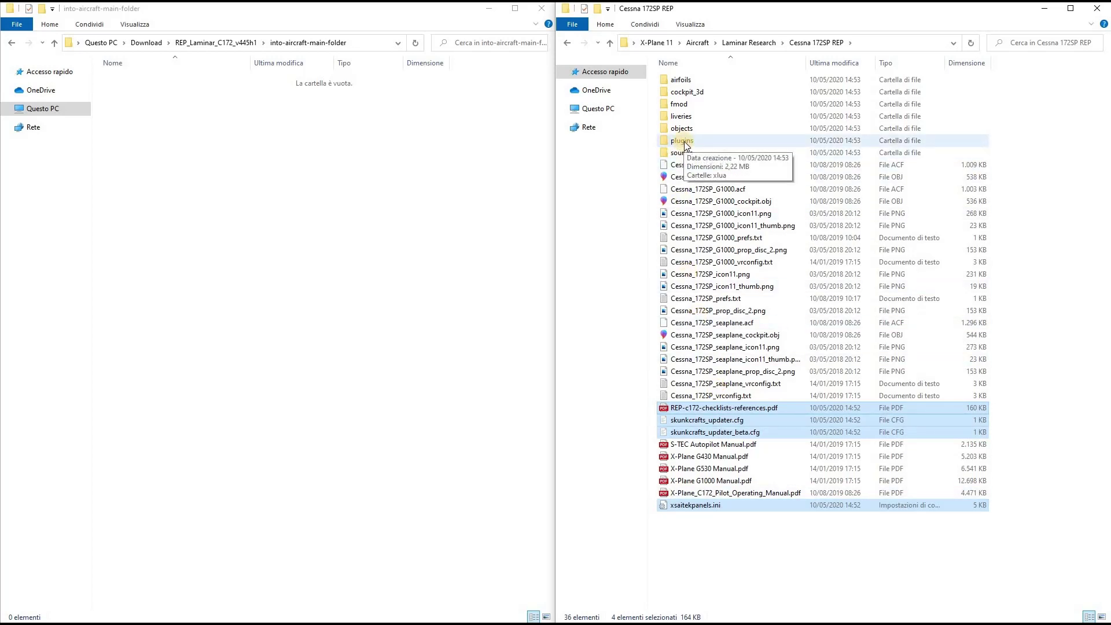
double_click(684, 142)
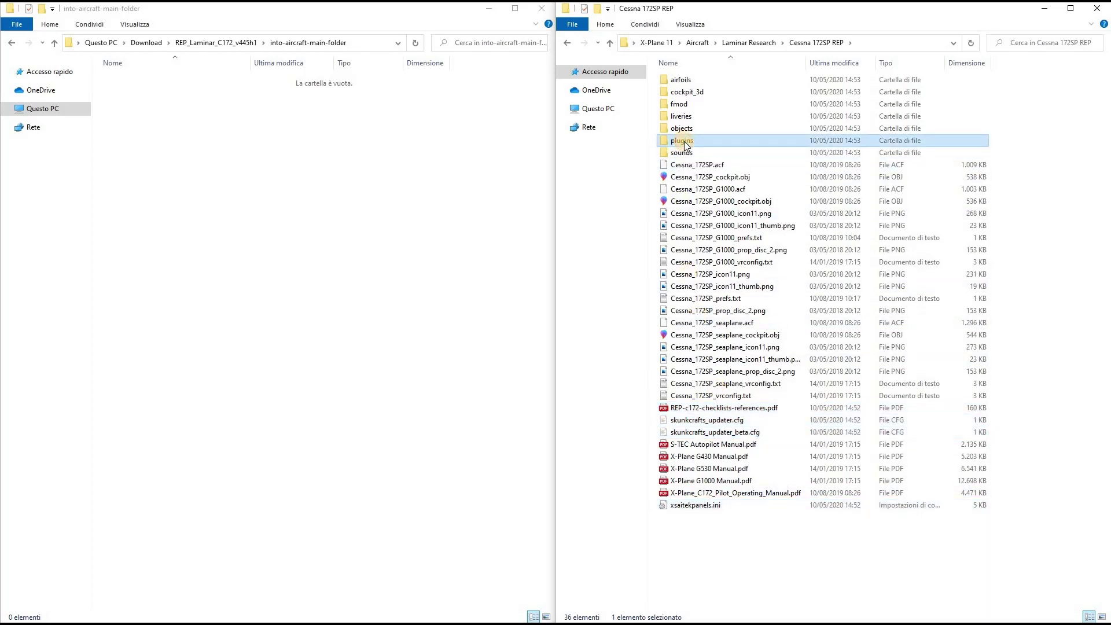
Drag the REP folder from into-aircraft-plugins-folder into the aircraft's plugins folder, then return to X-Plane 11
click(227, 43)
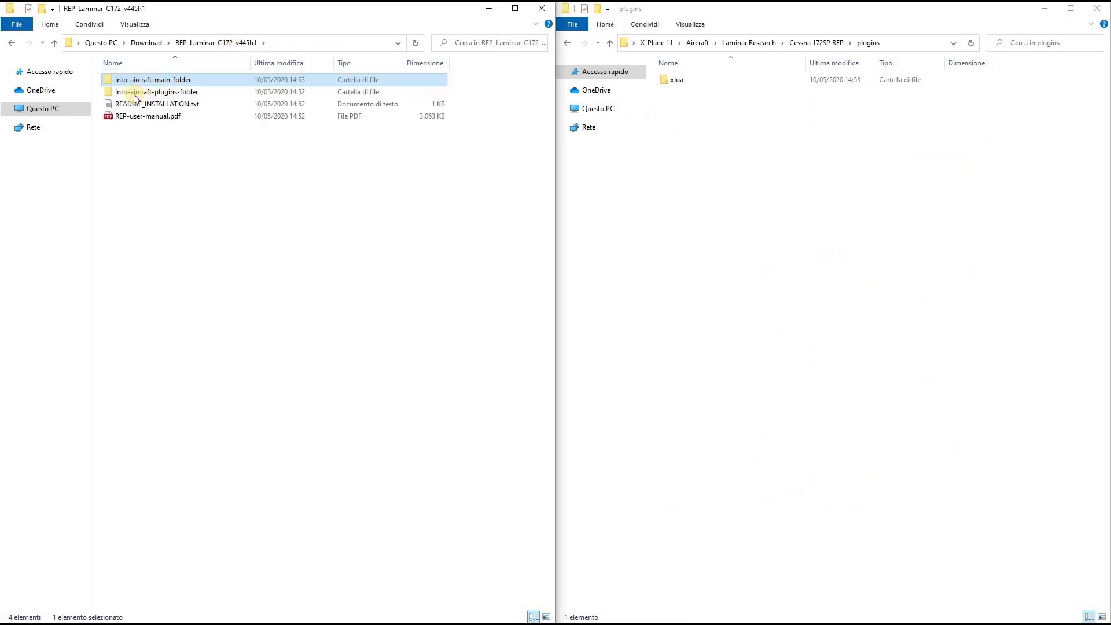
double_click(165, 92)
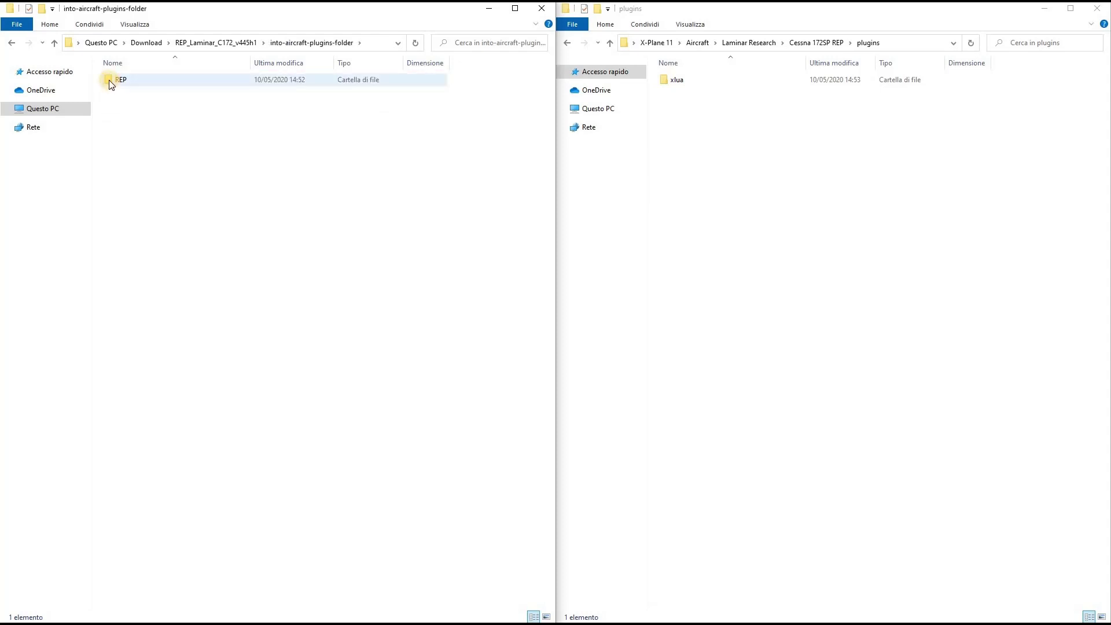
drag(111, 82, 747, 166)
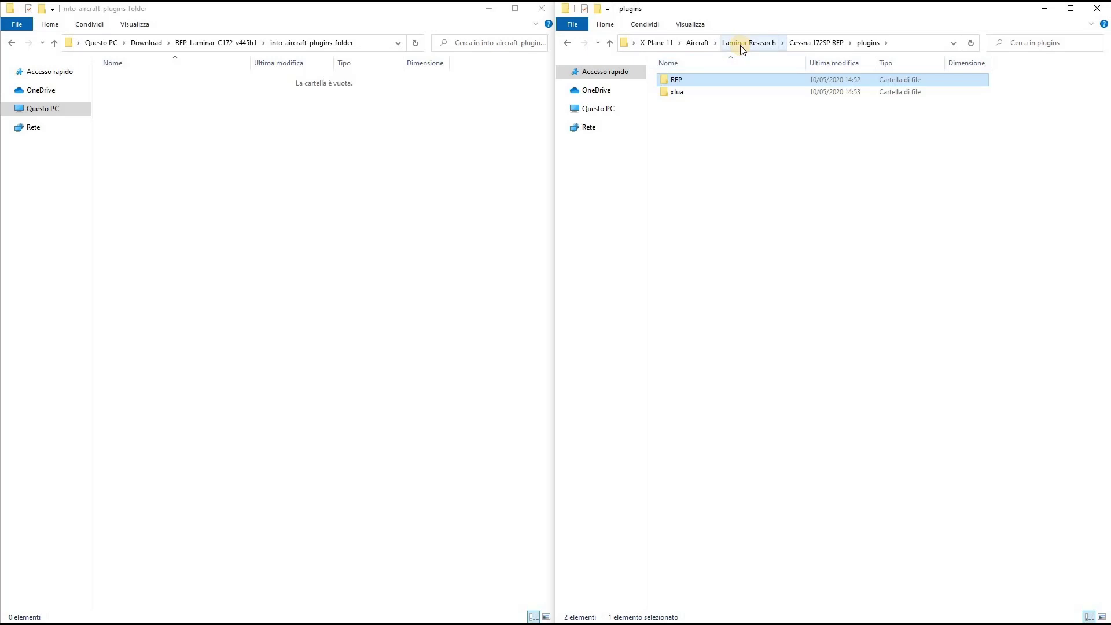
click(656, 43)
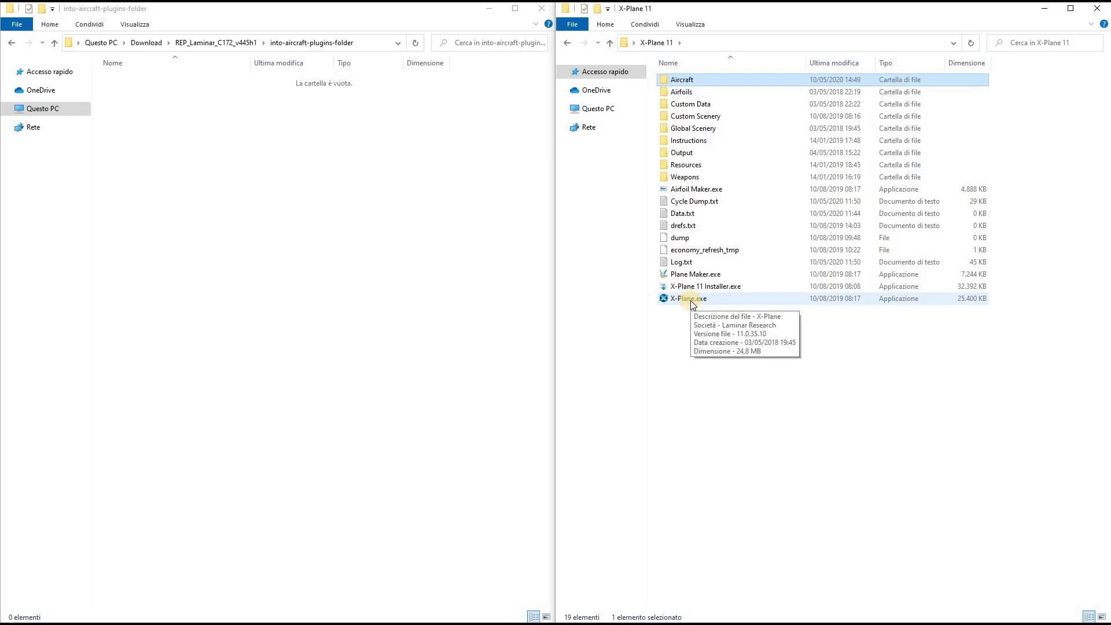
Launch X-Plane.exe from the X-Plane 11 folder
double_click(690, 299)
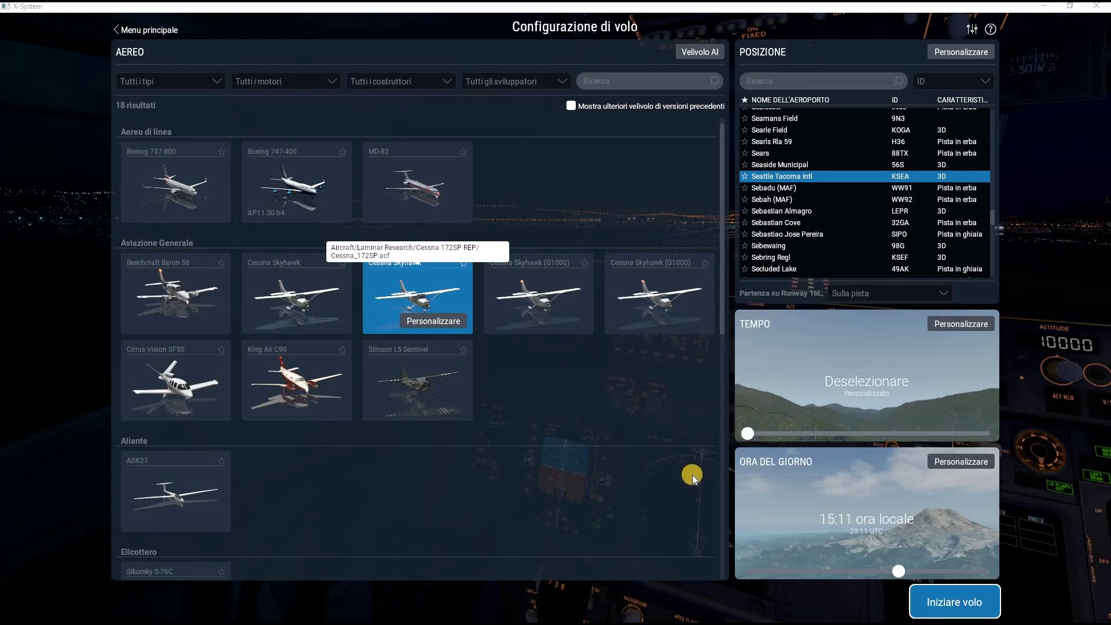
Start the flight, dismiss the REP notice, and enable the SimCoders.com - REP package
click(943, 604)
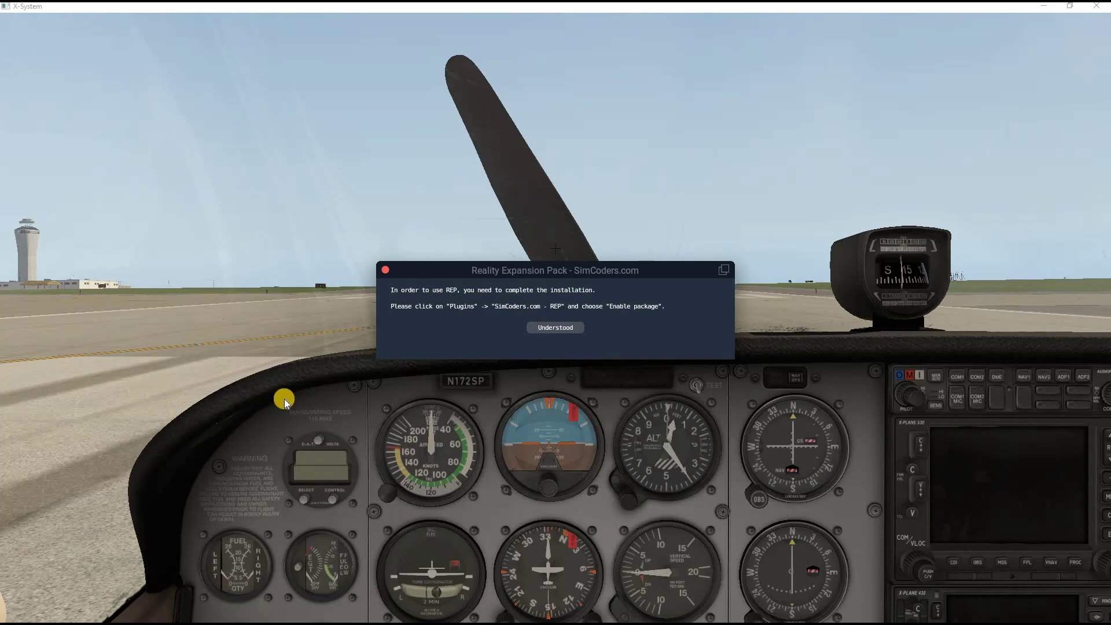
click(544, 329)
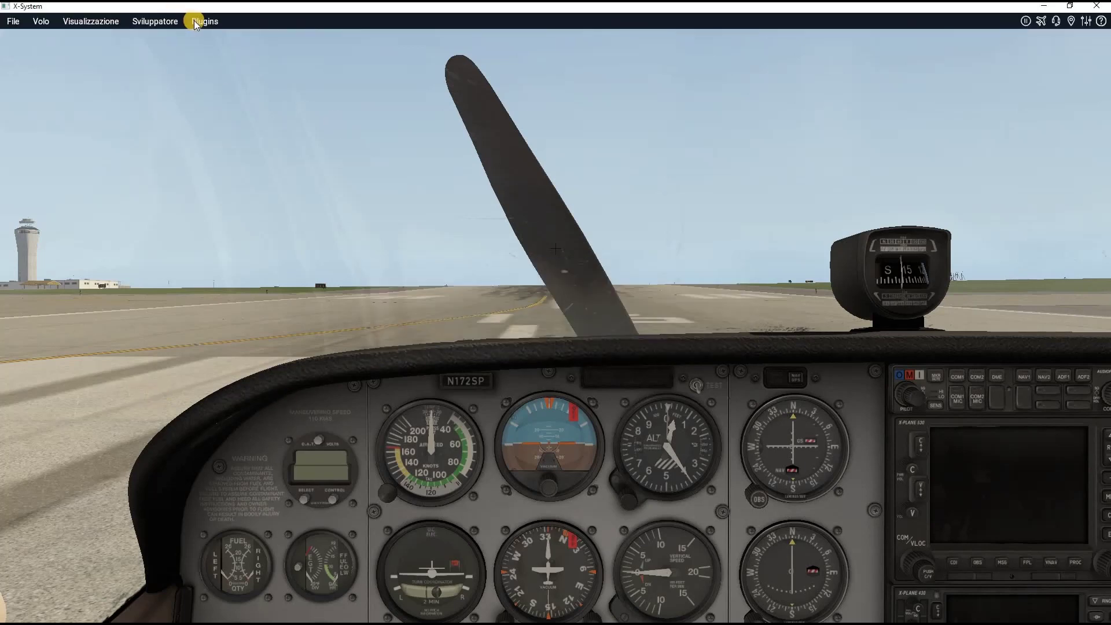
click(193, 21)
mouse_move(209, 61)
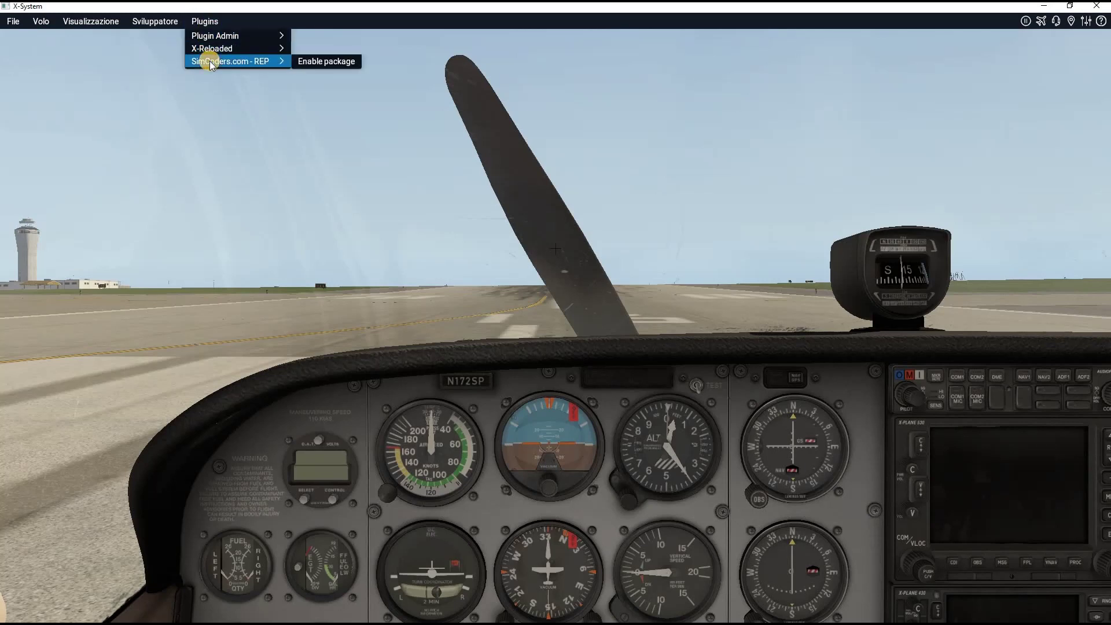
click(321, 64)
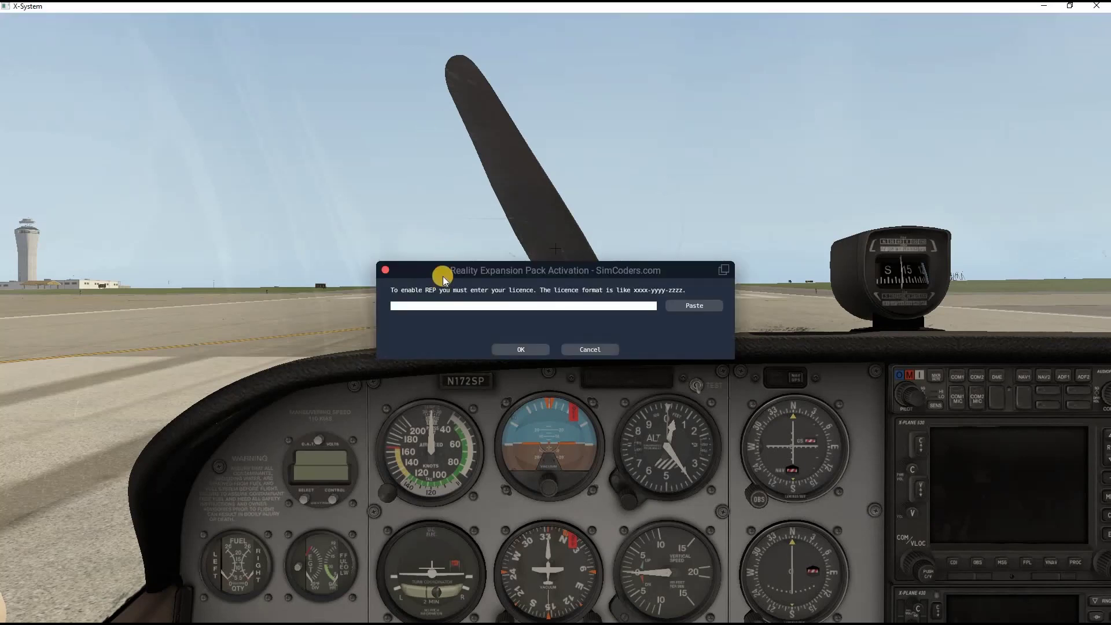